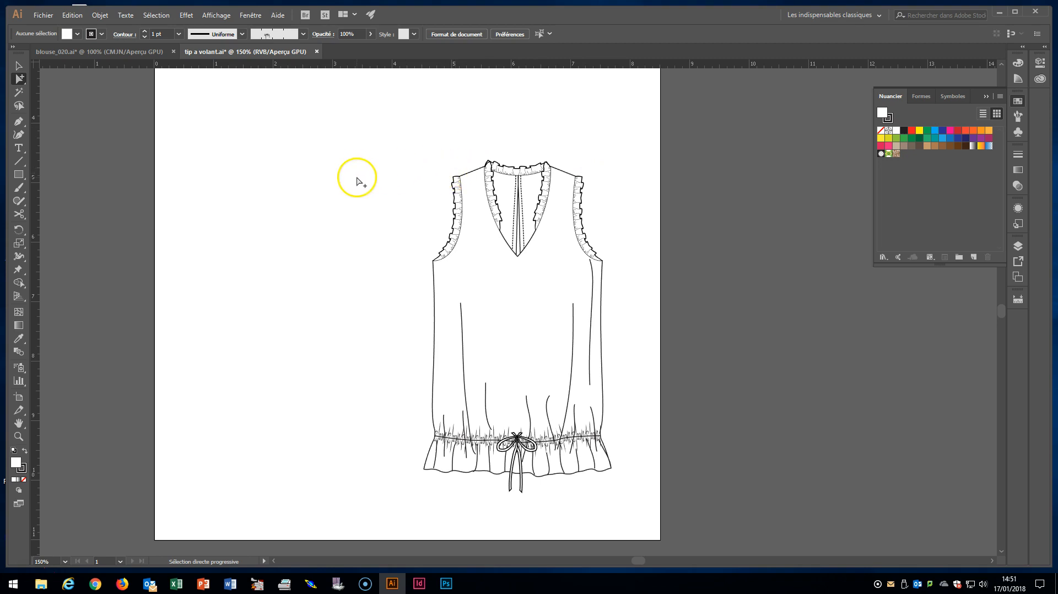
# Draw a rectangle about 0.22 by 0.17 in on the empty area beside the blouse, with no stroke and a magenta-pink fill.
pyautogui.click(20, 175)
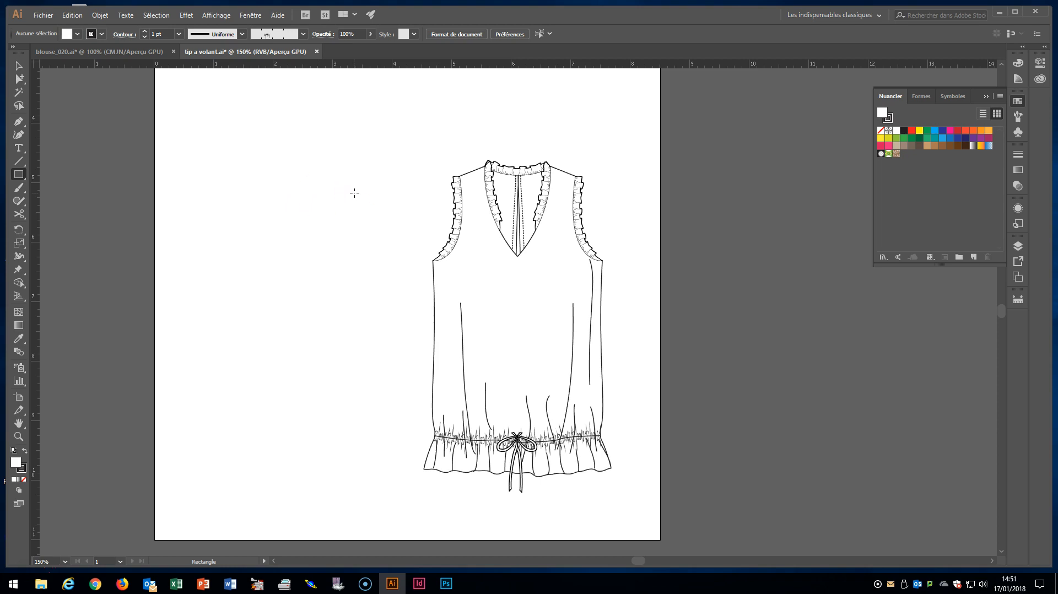
pyautogui.moveTo(354, 194); pyautogui.dragTo(367, 203)
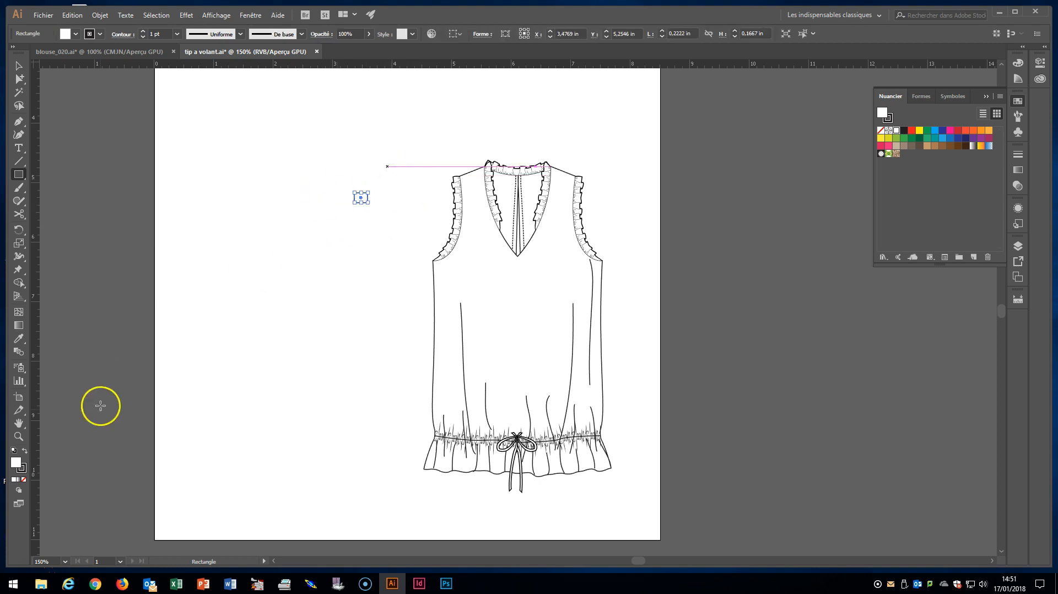
pyautogui.click(21, 467)
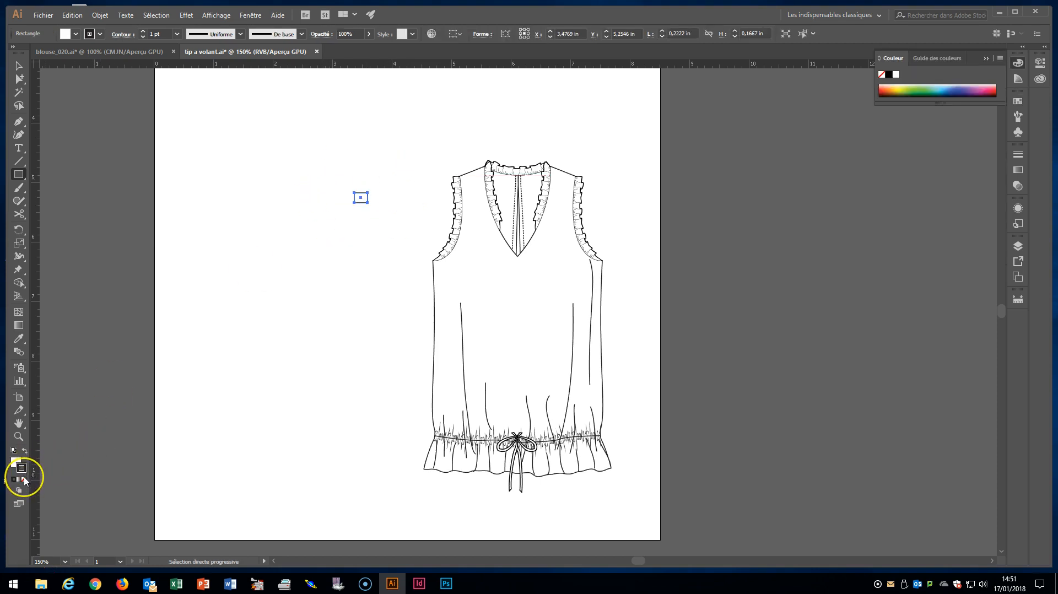
pyautogui.click(24, 480)
pyautogui.click(13, 460)
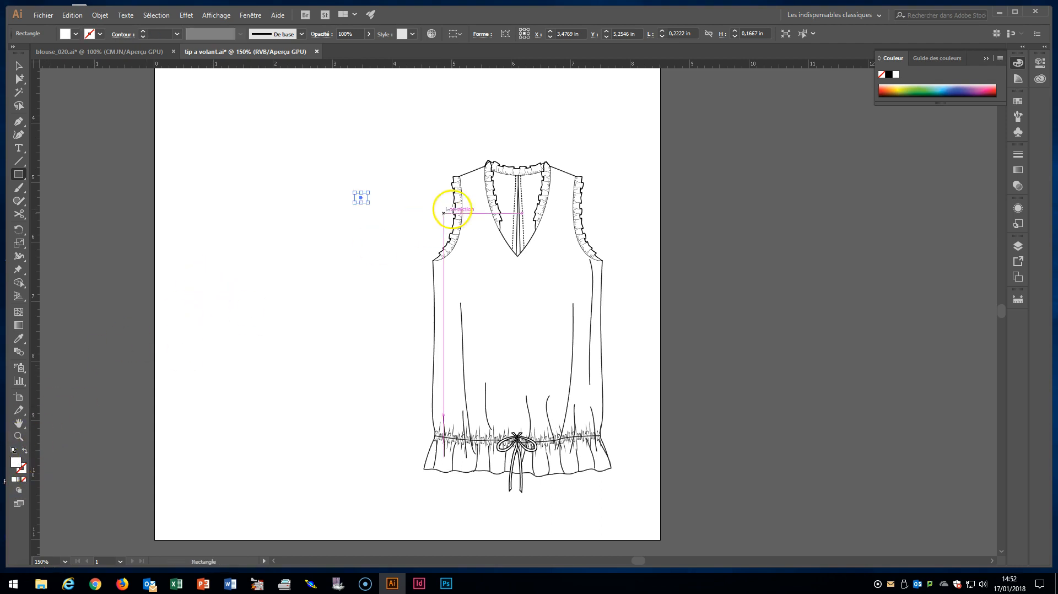
pyautogui.click(1017, 101)
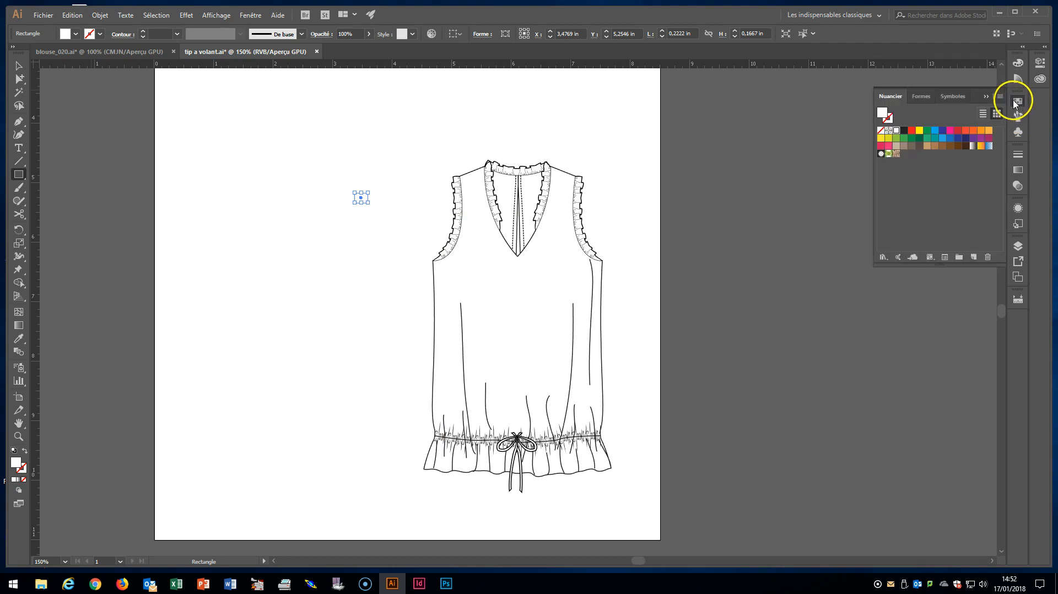
pyautogui.click(950, 130)
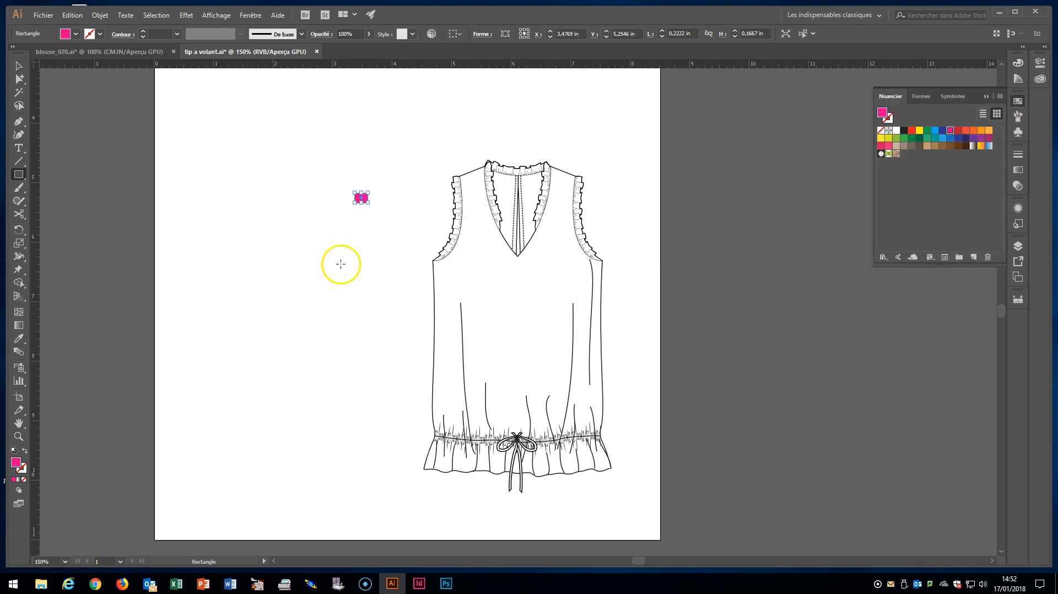
# Draw a circle about 0.09 in across centred on the pink rectangle and fill it with white.
pyautogui.click(18, 436)
pyautogui.moveTo(300, 165); pyautogui.dragTo(447, 218)
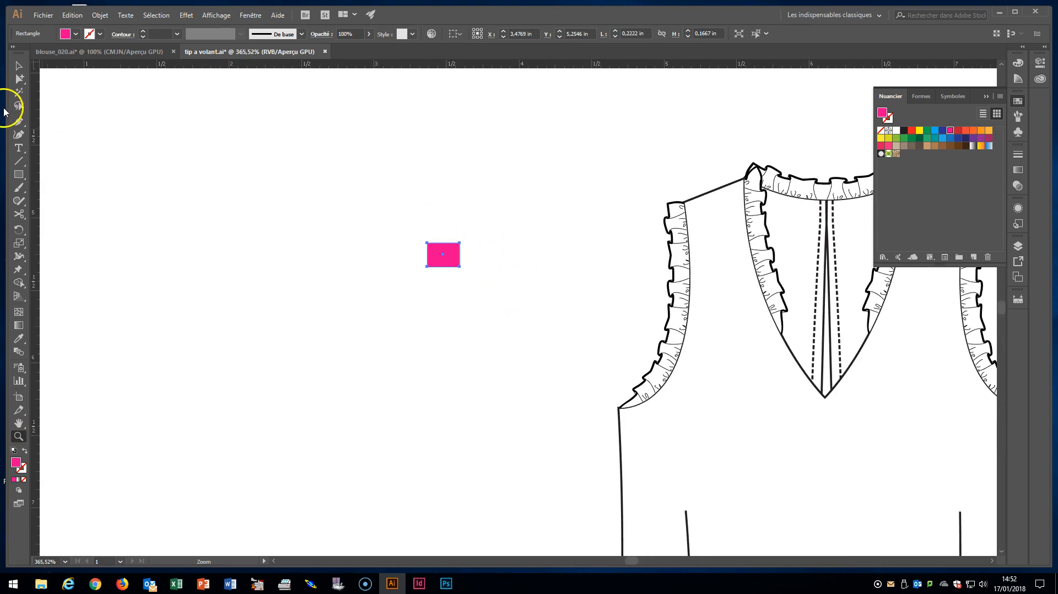
pyautogui.click(18, 67)
pyautogui.moveTo(378, 243); pyautogui.dragTo(139, 189)
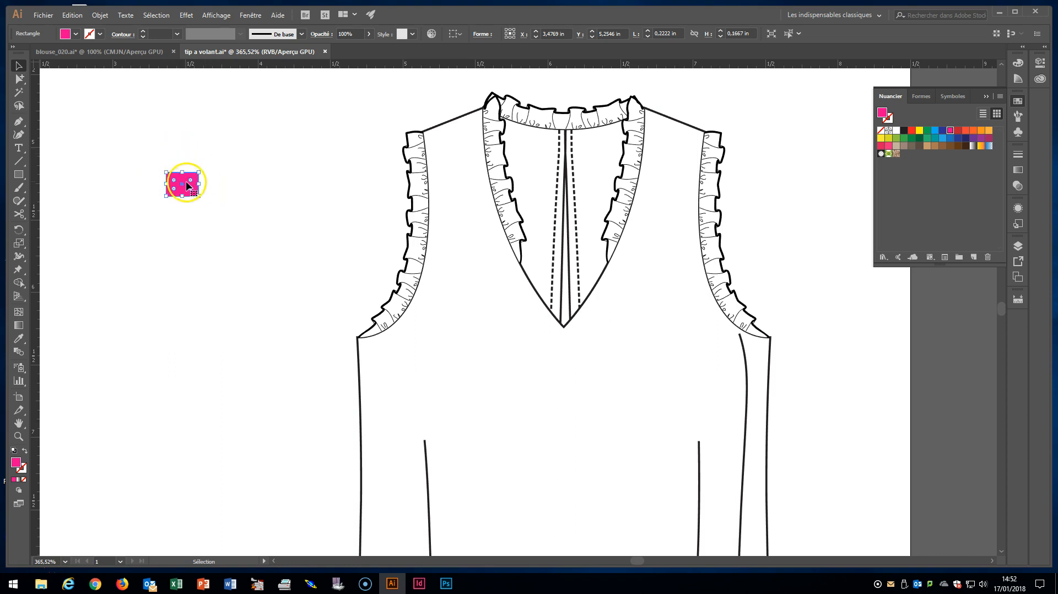
pyautogui.moveTo(18, 174); pyautogui.dragTo(64, 200)
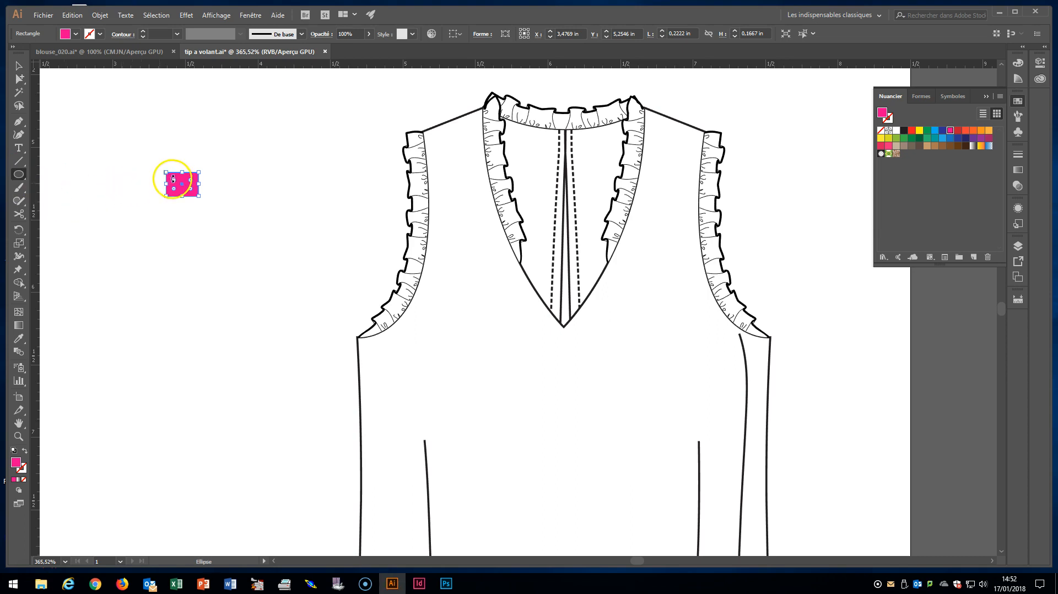
pyautogui.keyDown('ctrl'); pyautogui.click(233, 155); pyautogui.keyUp('ctrl')
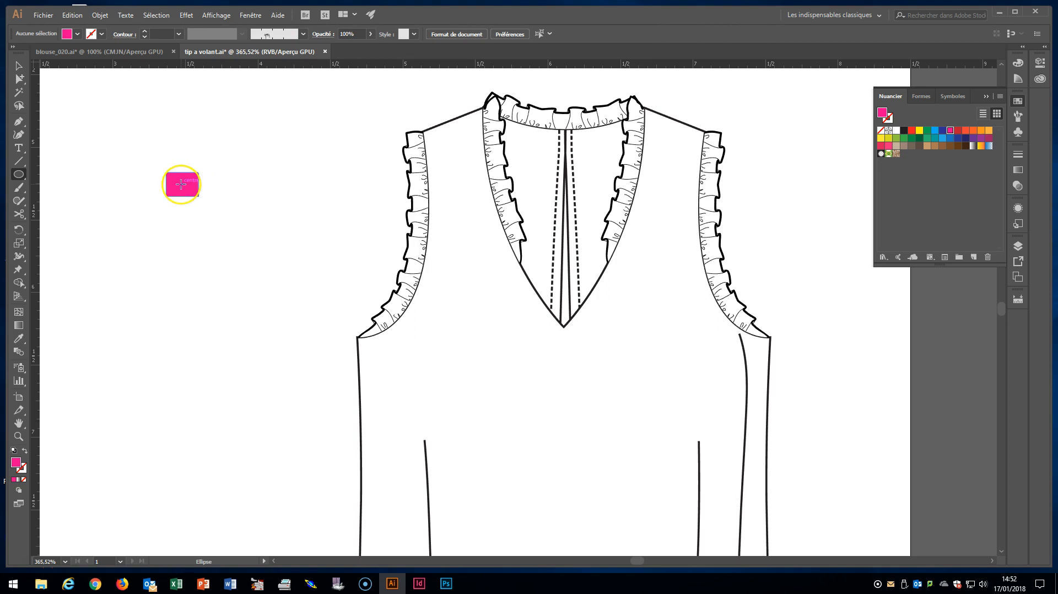
pyautogui.moveTo(181, 184); pyautogui.dragTo(189, 190)
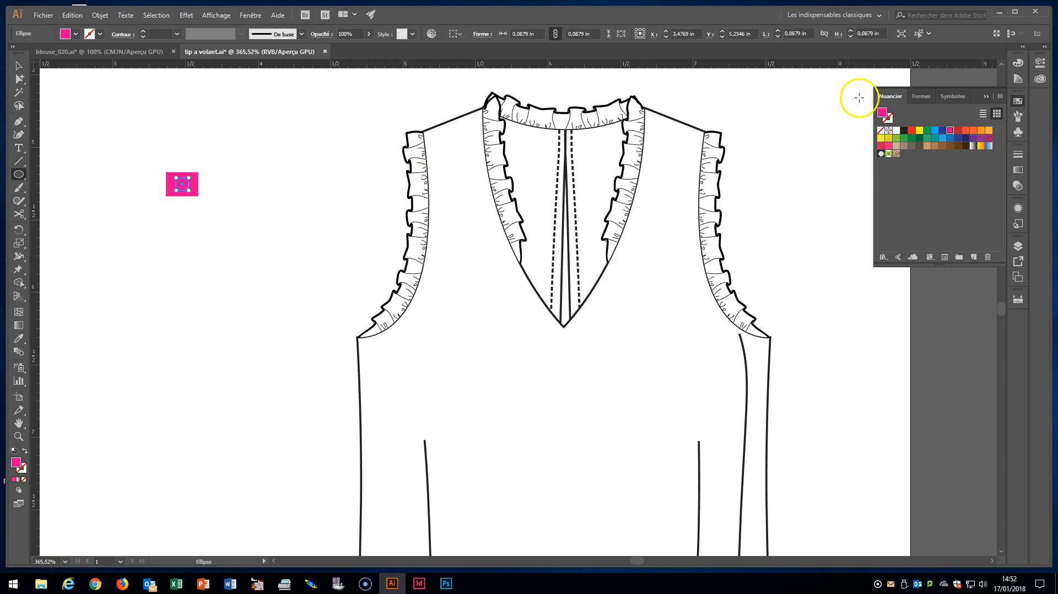
pyautogui.click(894, 131)
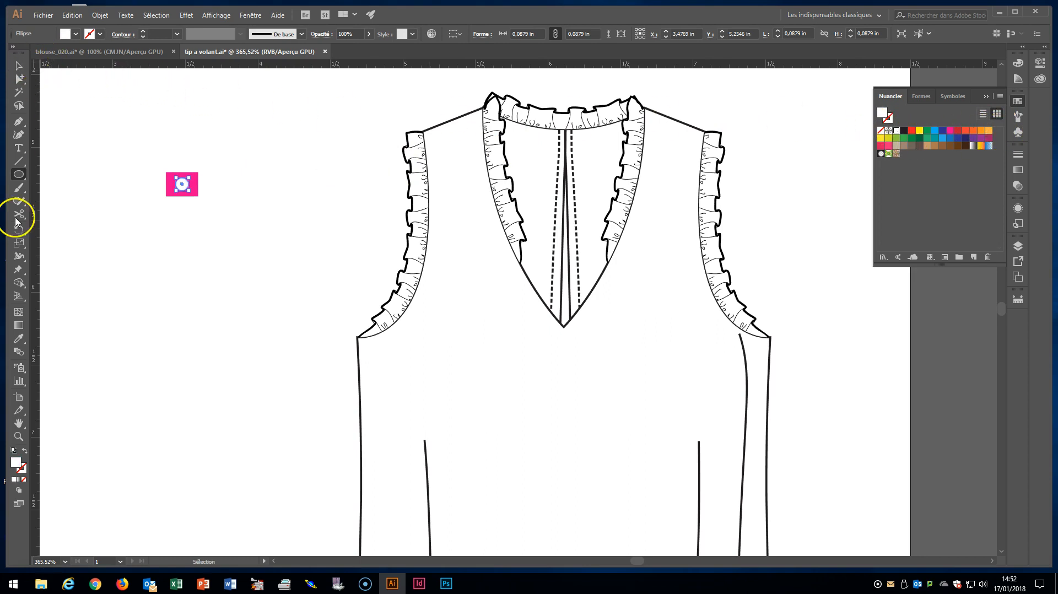
# Select the pink rectangle with its white circle, add them to the swatches as a pattern, and deselect the artwork.
pyautogui.click(18, 65)
pyautogui.click(145, 153)
pyautogui.moveTo(145, 156); pyautogui.dragTo(240, 220)
pyautogui.moveTo(190, 193); pyautogui.dragTo(914, 158)
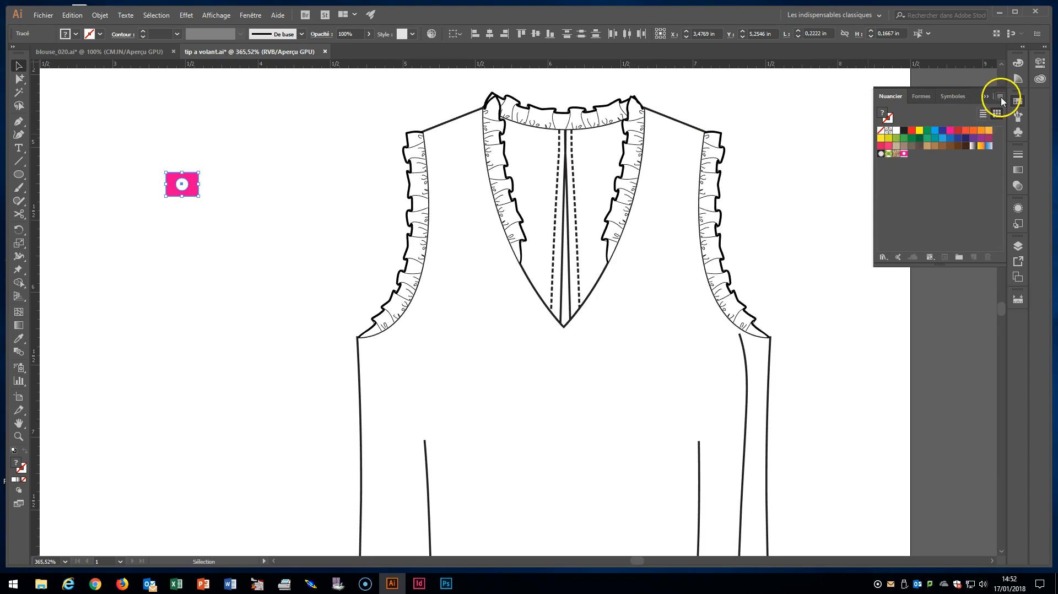
pyautogui.click(850, 177)
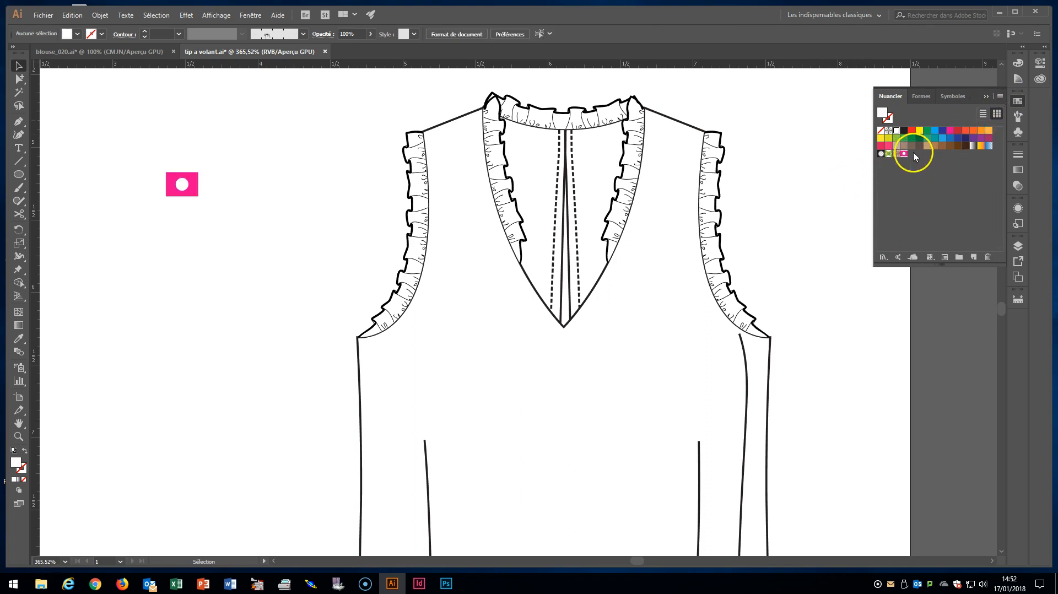
# Rename the new dotted pattern swatch as "motif a pois".
pyautogui.click(998, 96)
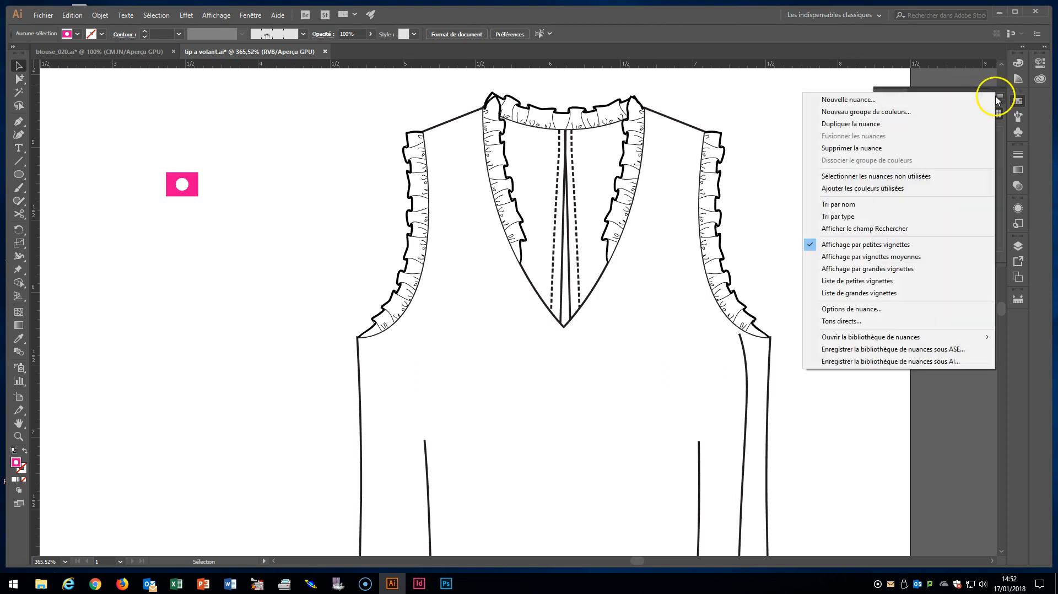
pyautogui.click(851, 310)
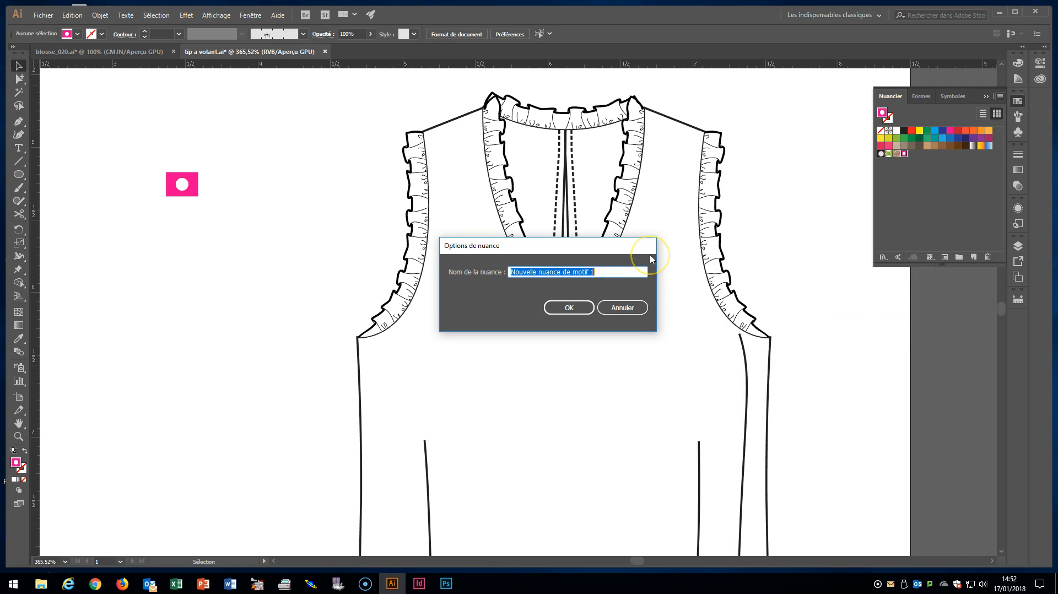
pyautogui.write('motif a pois')
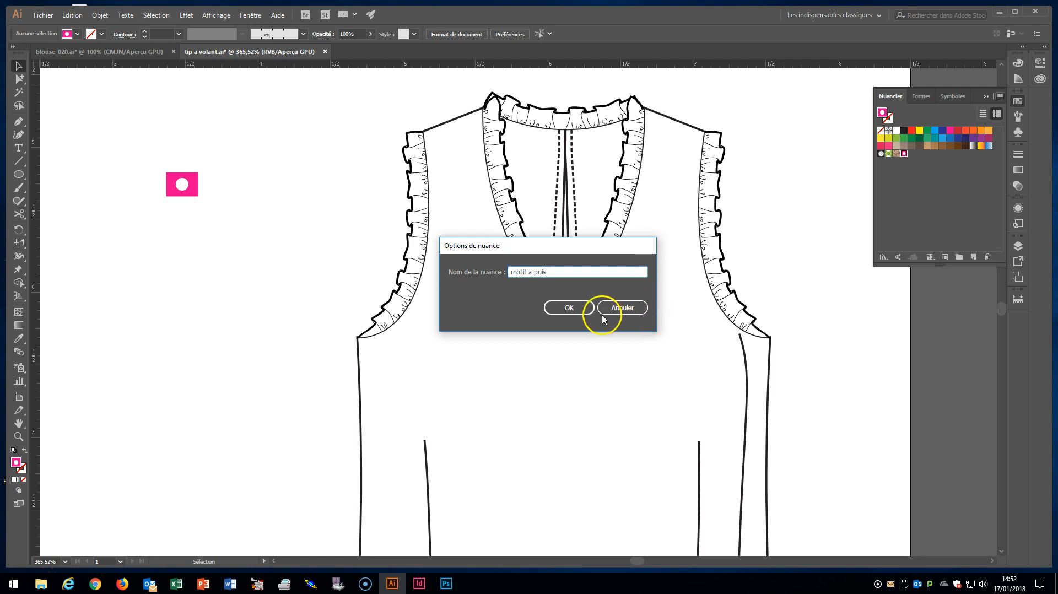
pyautogui.click(569, 308)
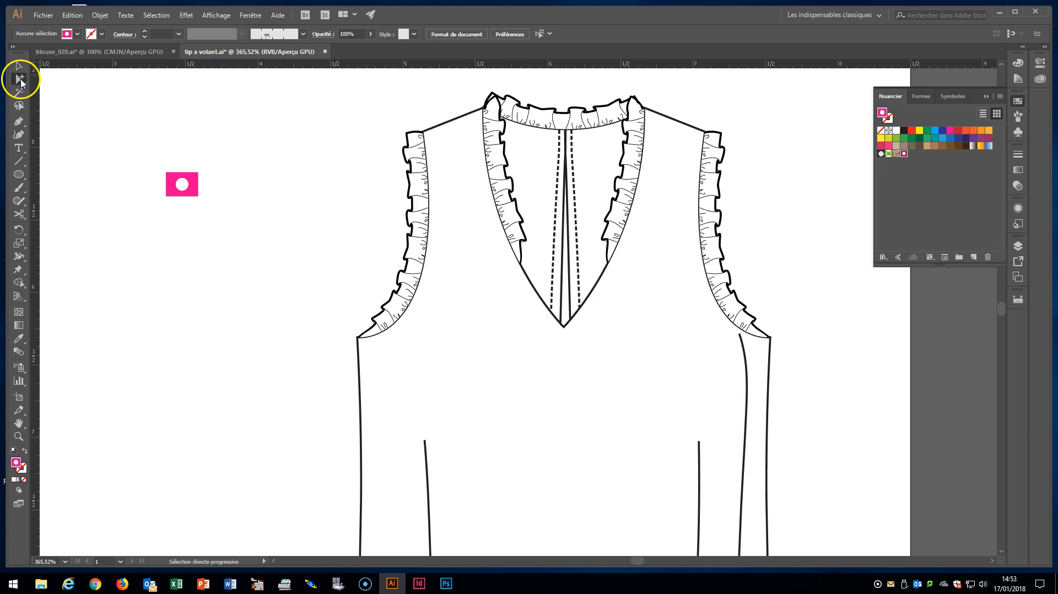
# Fill the blouse's main body shape with the pink polka-dot pattern swatch.
pyautogui.click(375, 339)
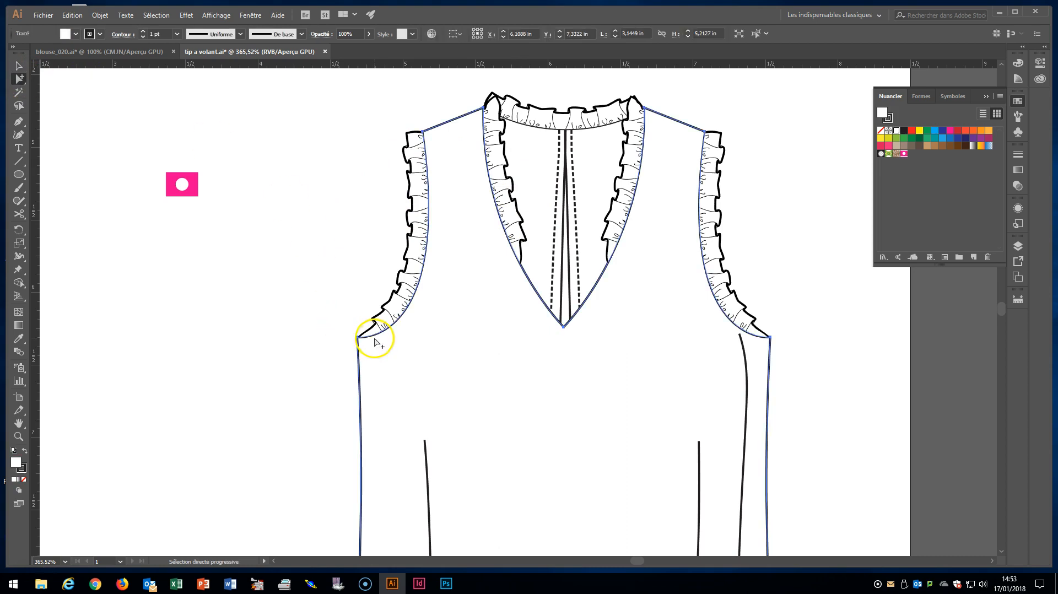
pyautogui.click(904, 153)
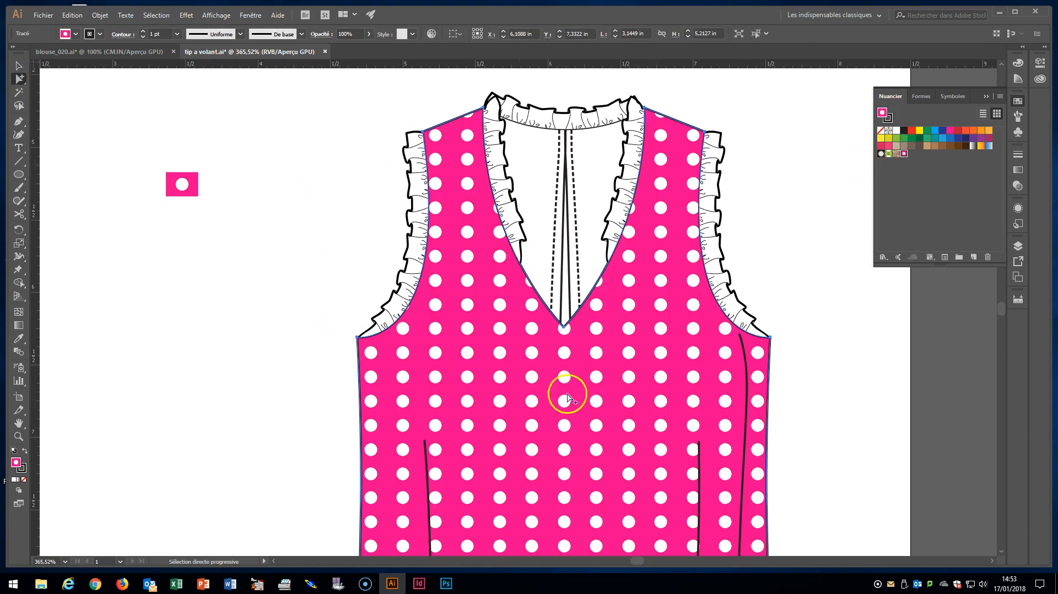
# Duplicate the pink dotted tile twice edge to edge to form a horizontal row of three tiles.
pyautogui.moveTo(152, 163); pyautogui.dragTo(208, 206)
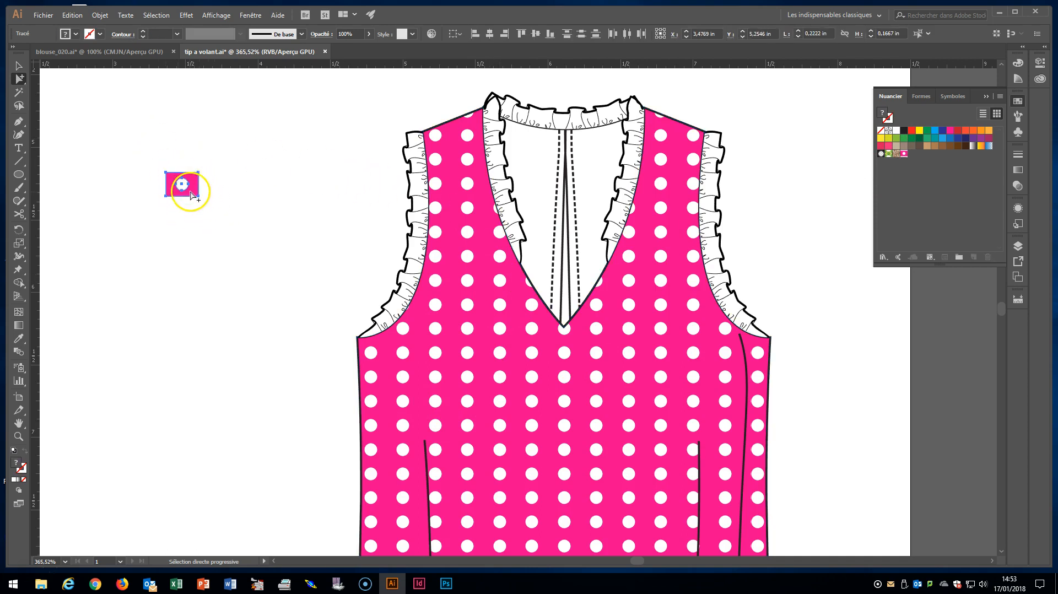
pyautogui.moveTo(190, 194); pyautogui.dragTo(239, 195)
pyautogui.click(234, 167)
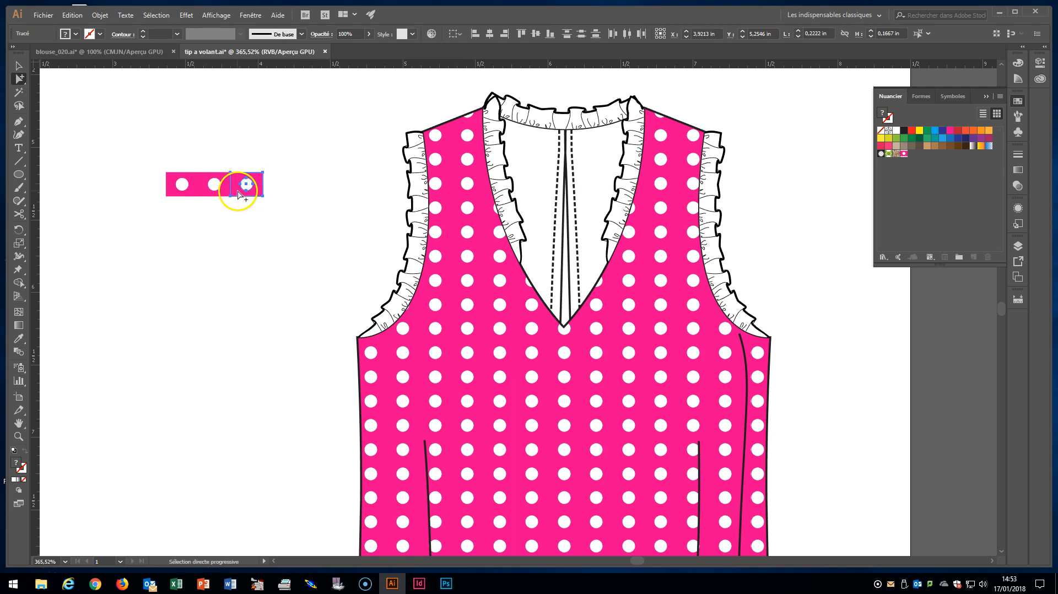
pyautogui.click(236, 207)
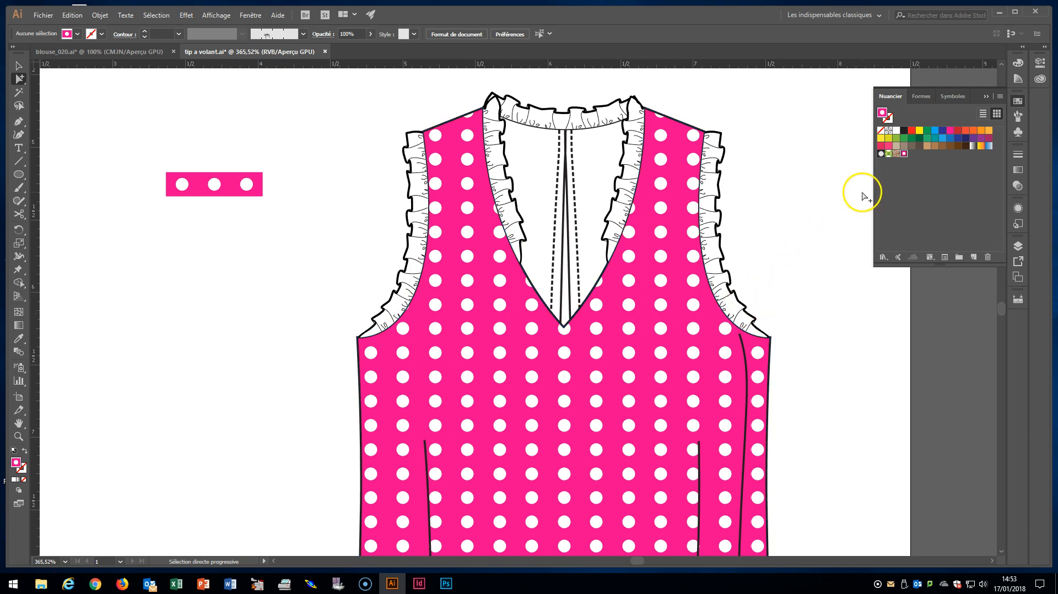
# Open the motif a pois pattern for editing and dim its preview copies to 40%.
pyautogui.doubleClick(904, 154)
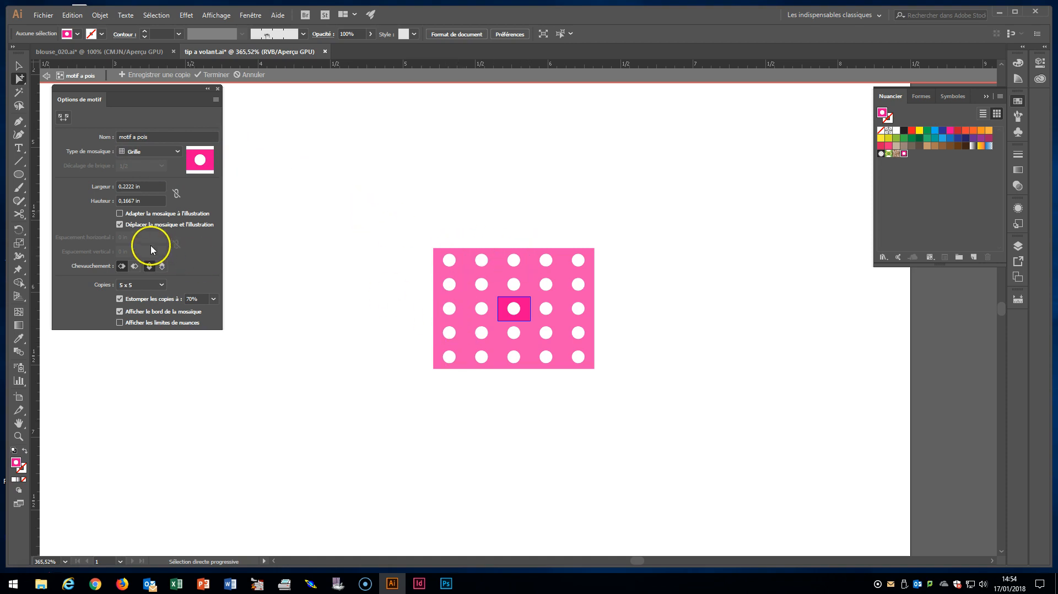
pyautogui.click(120, 263)
pyautogui.click(150, 262)
pyautogui.click(213, 299)
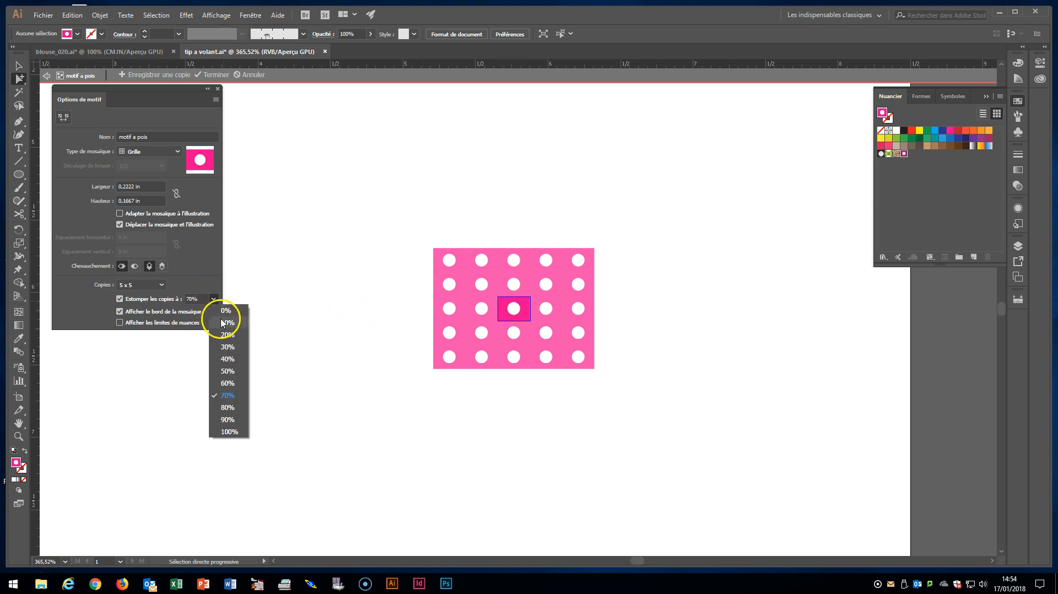
pyautogui.click(232, 359)
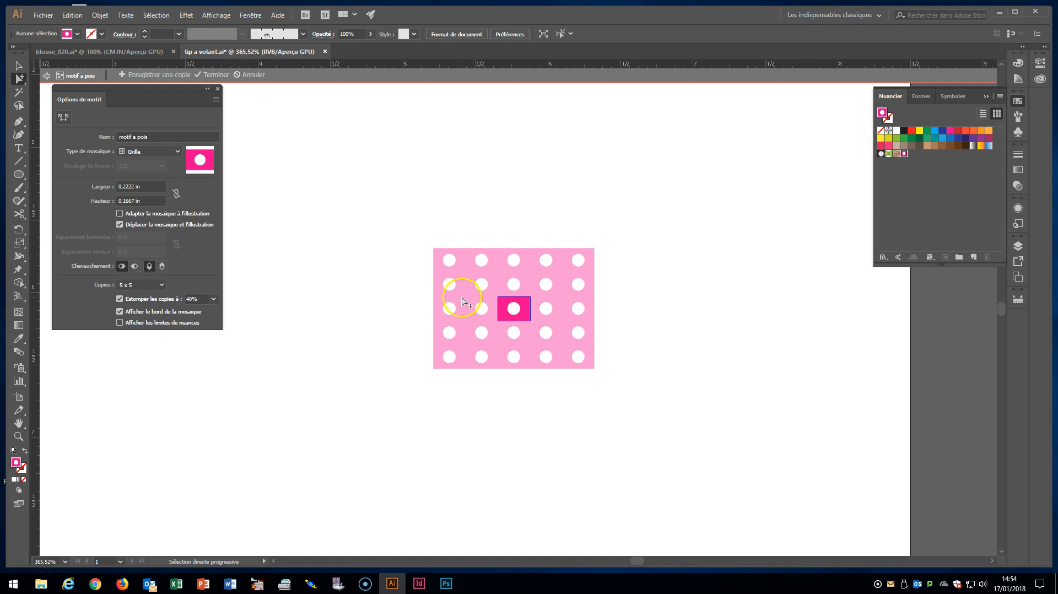
# Try the pattern's tile type as Brique par colonne and as Brique par rangée with a 2/3 brick offset.
pyautogui.click(178, 153)
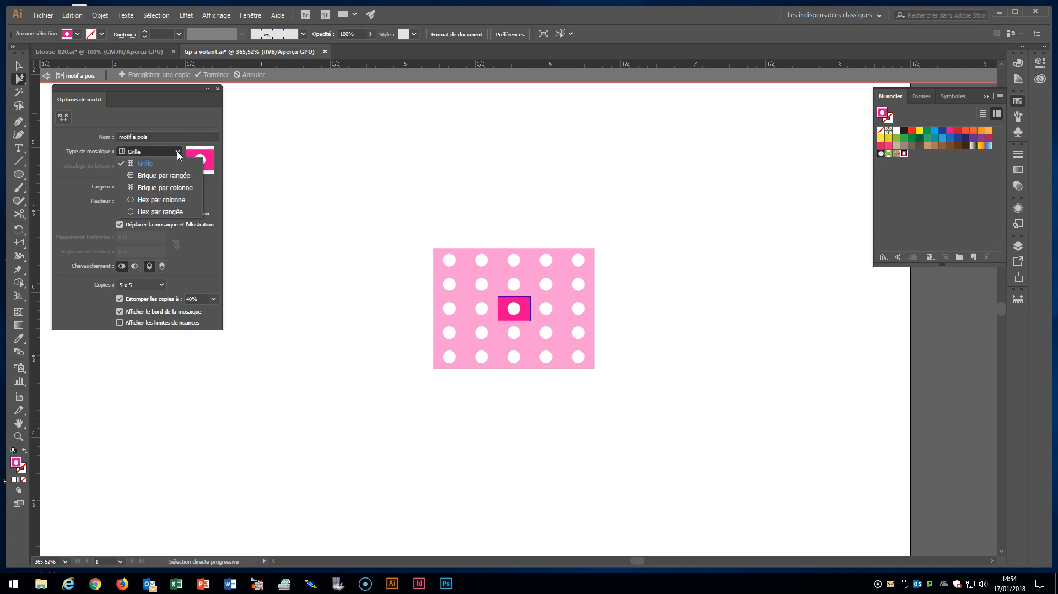
pyautogui.click(163, 190)
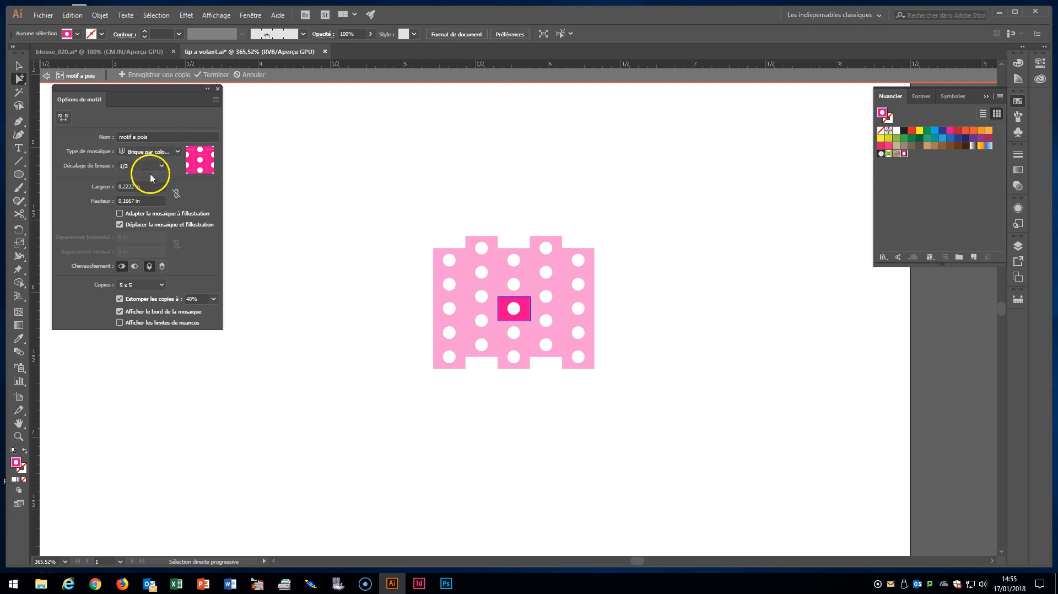
pyautogui.click(171, 150)
pyautogui.click(160, 168)
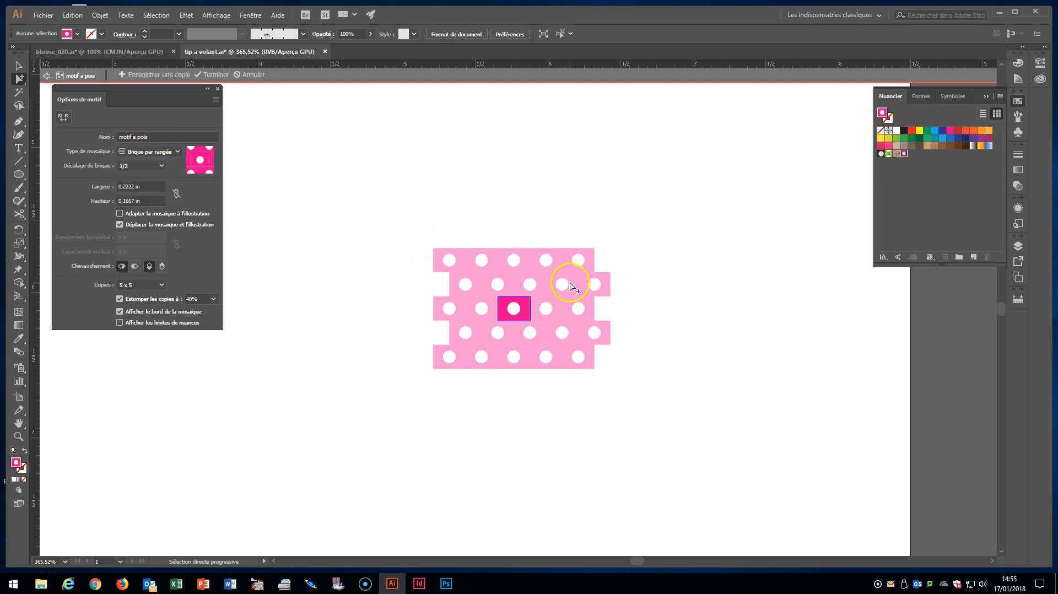
pyautogui.click(162, 166)
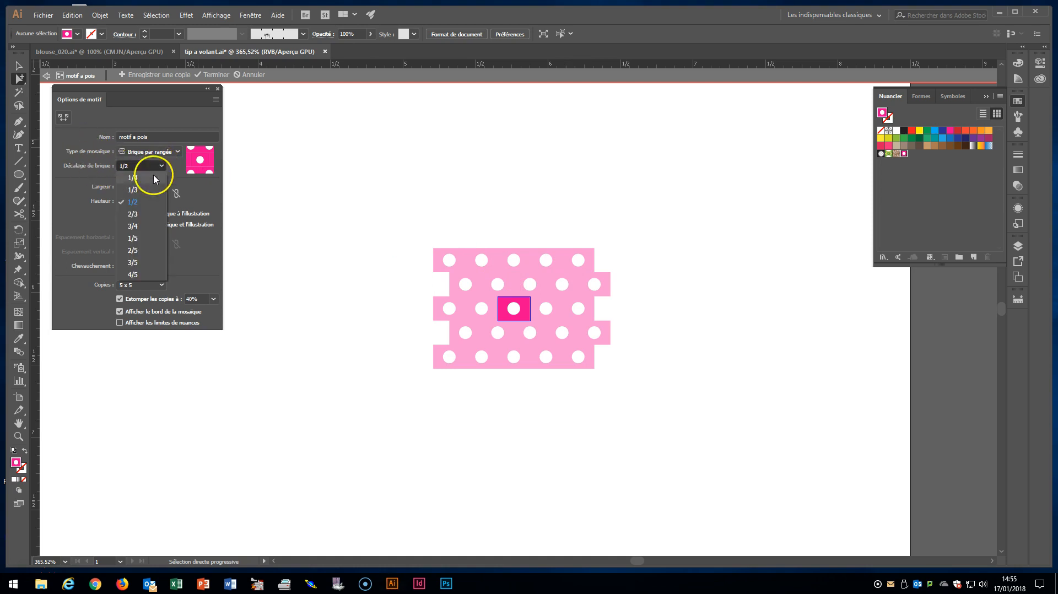
pyautogui.click(144, 217)
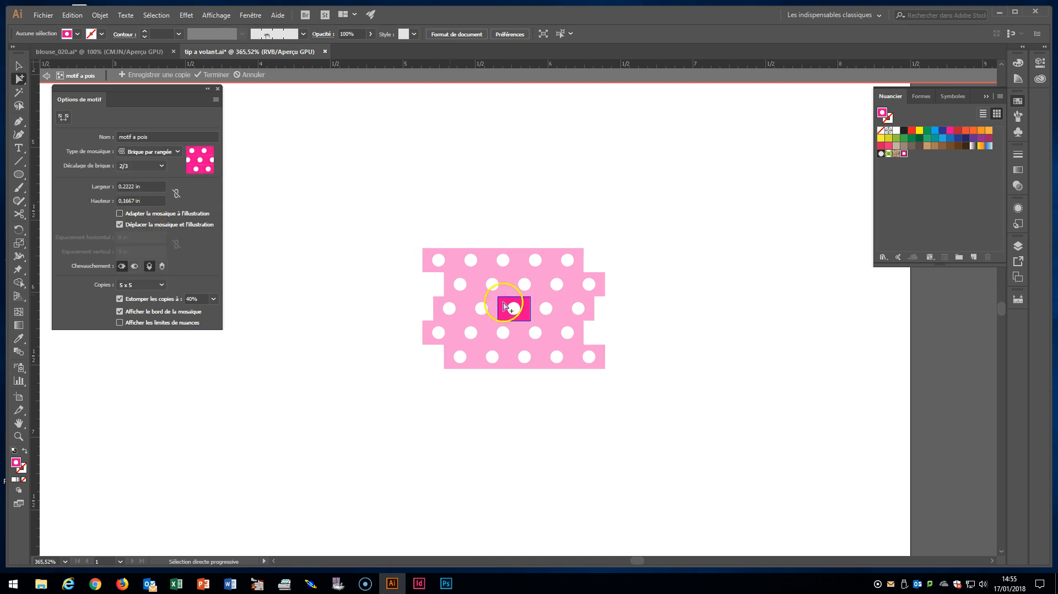
# Try the Hex par colonne tile type on the pattern and switch it to Hex par rangée.
pyautogui.click(178, 152)
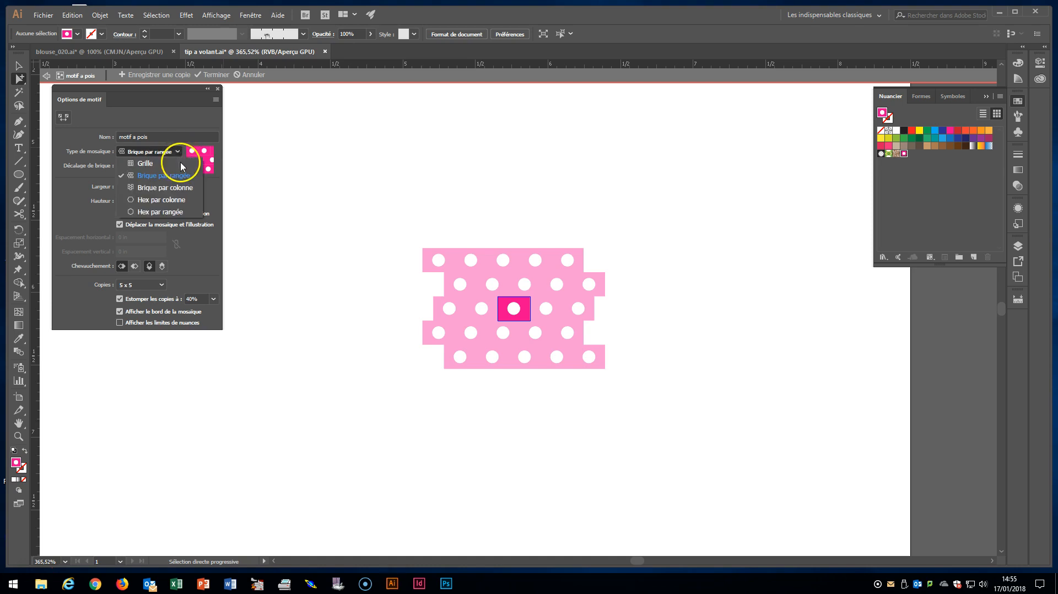
pyautogui.click(185, 200)
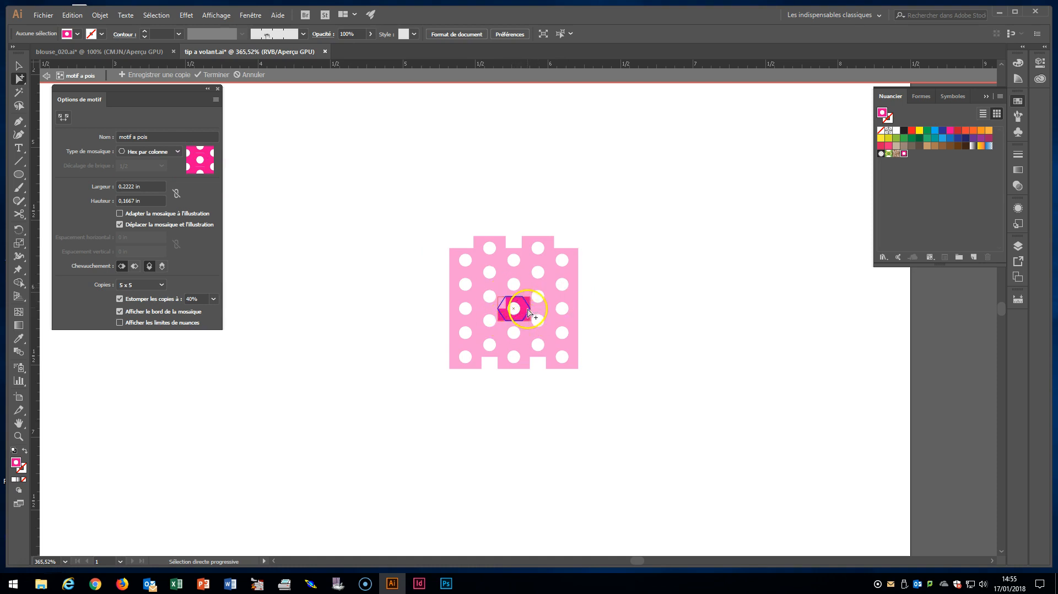
pyautogui.click(174, 156)
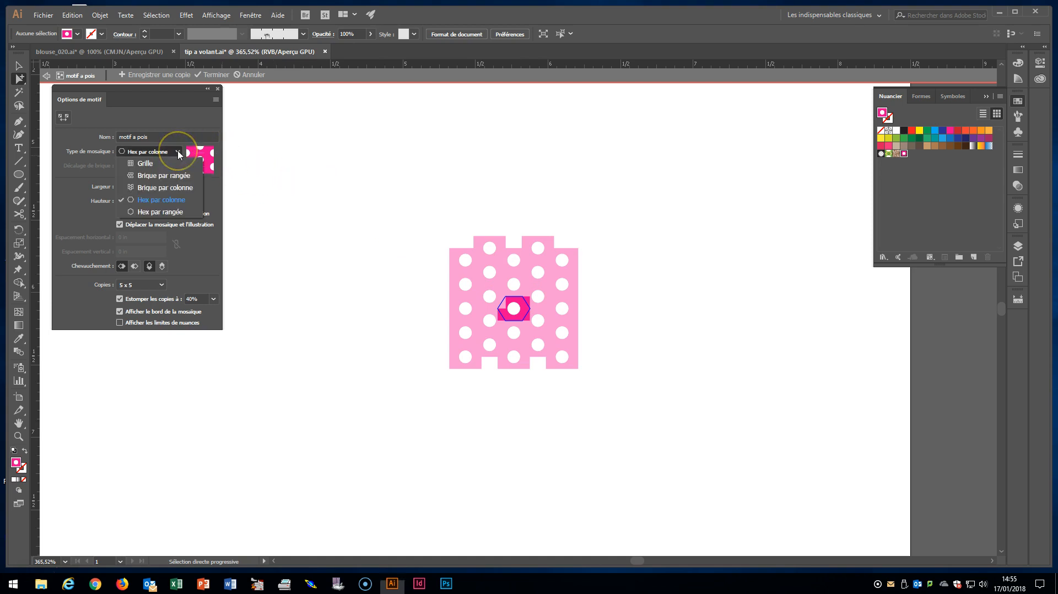
pyautogui.click(179, 212)
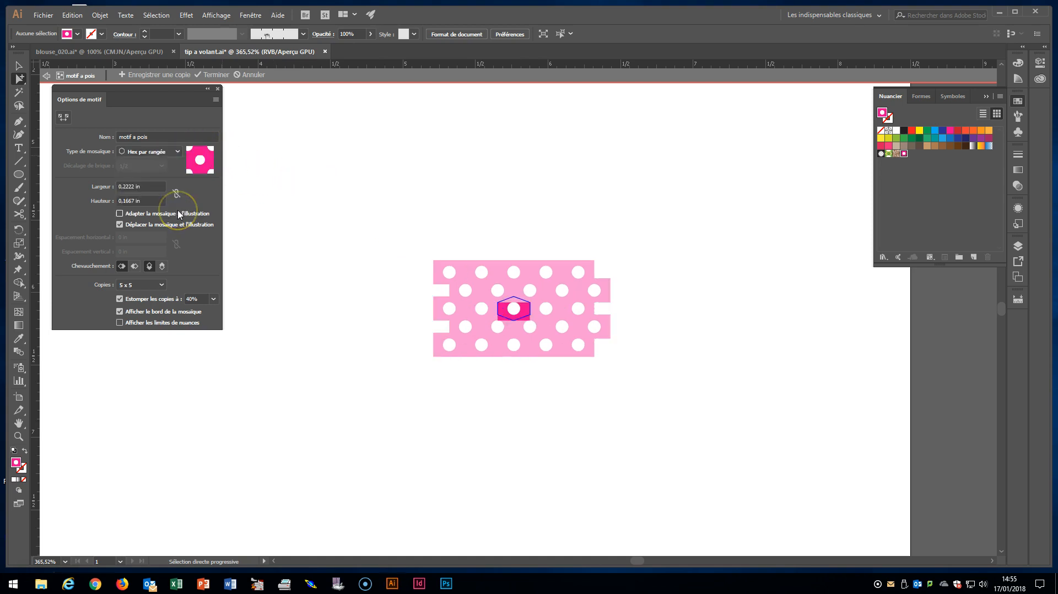
# Set the pattern's tile type to Brique par rangée and shrink its tile to about 0.196 by 0.151 in with the Pattern Tile tool.
pyautogui.click(176, 152)
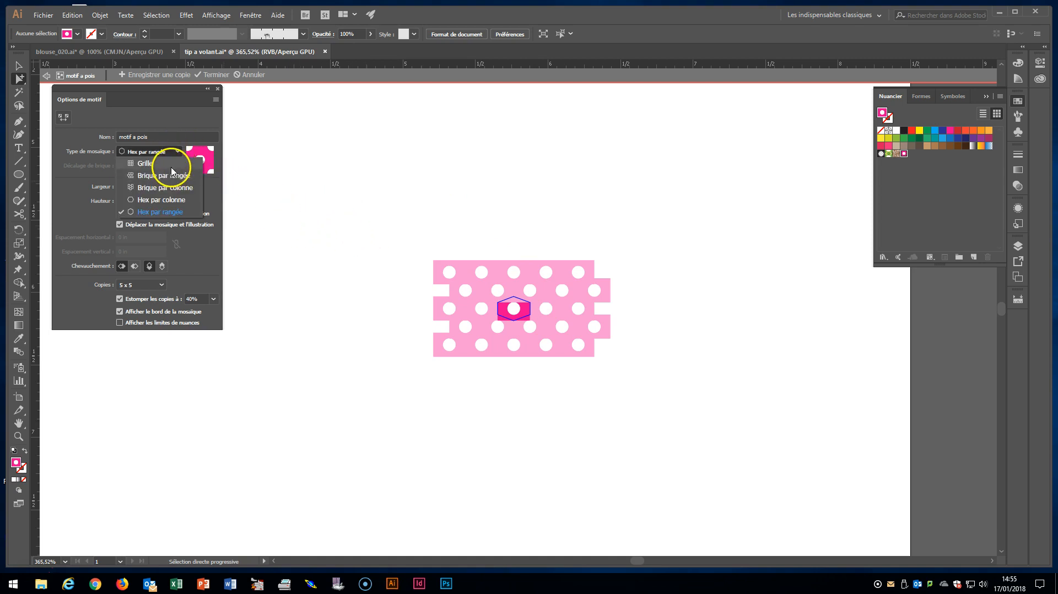
pyautogui.click(174, 176)
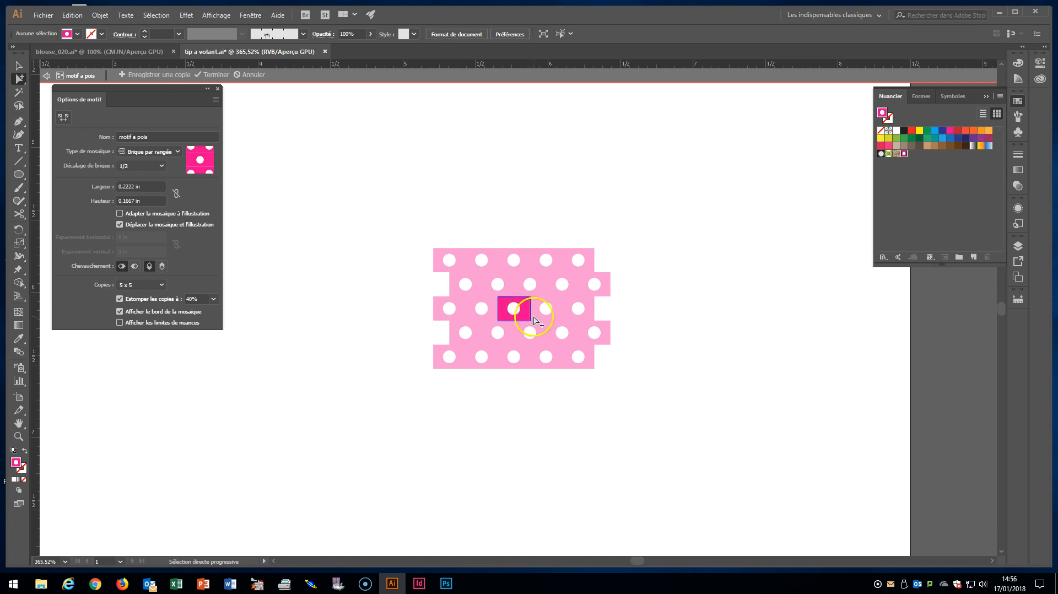
pyautogui.click(64, 120)
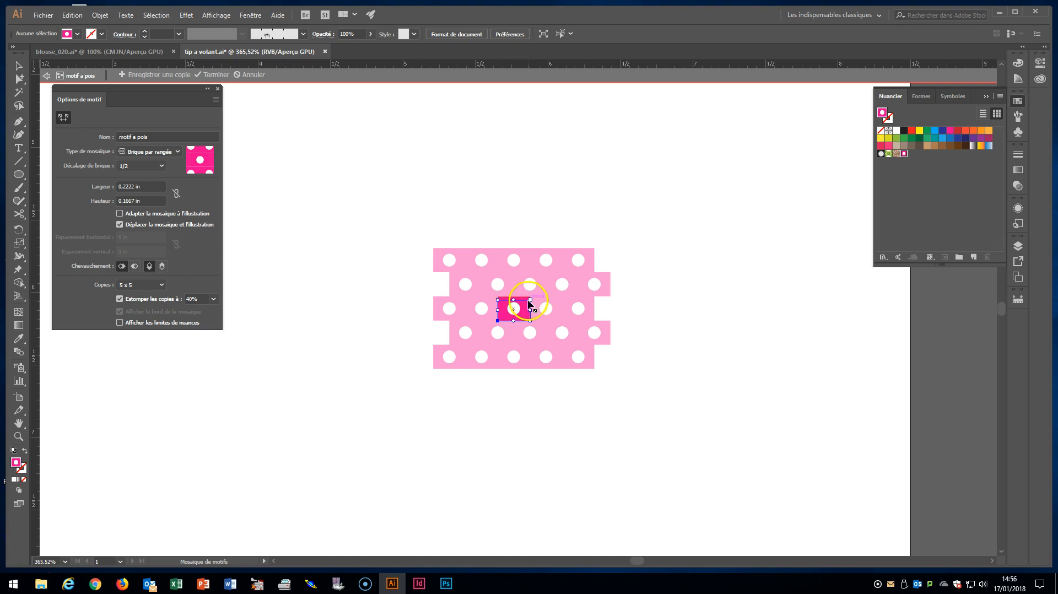
pyautogui.moveTo(525, 300); pyautogui.dragTo(511, 315)
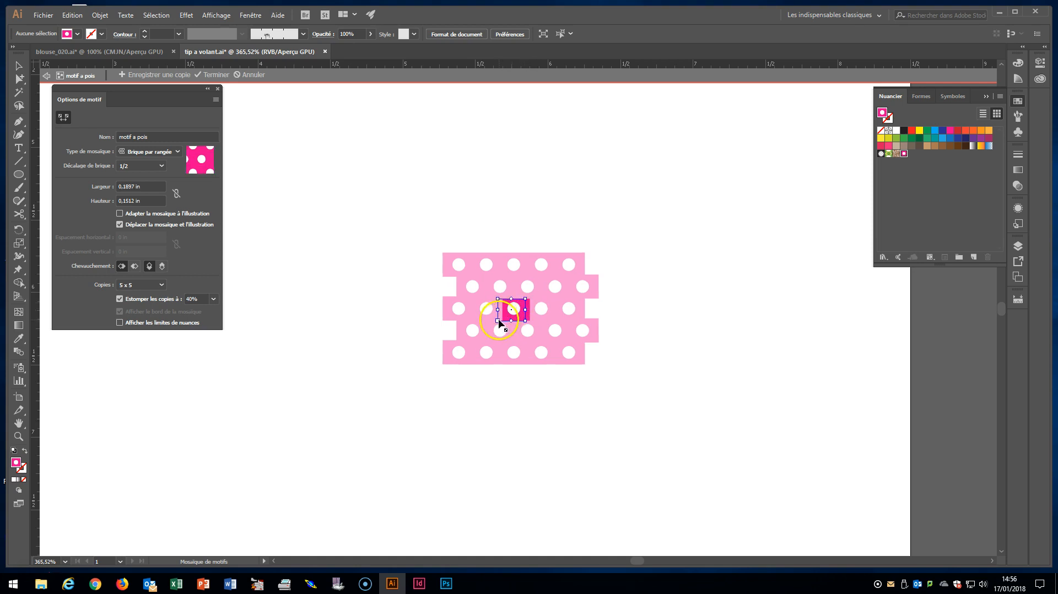
pyautogui.moveTo(499, 320); pyautogui.dragTo(504, 321)
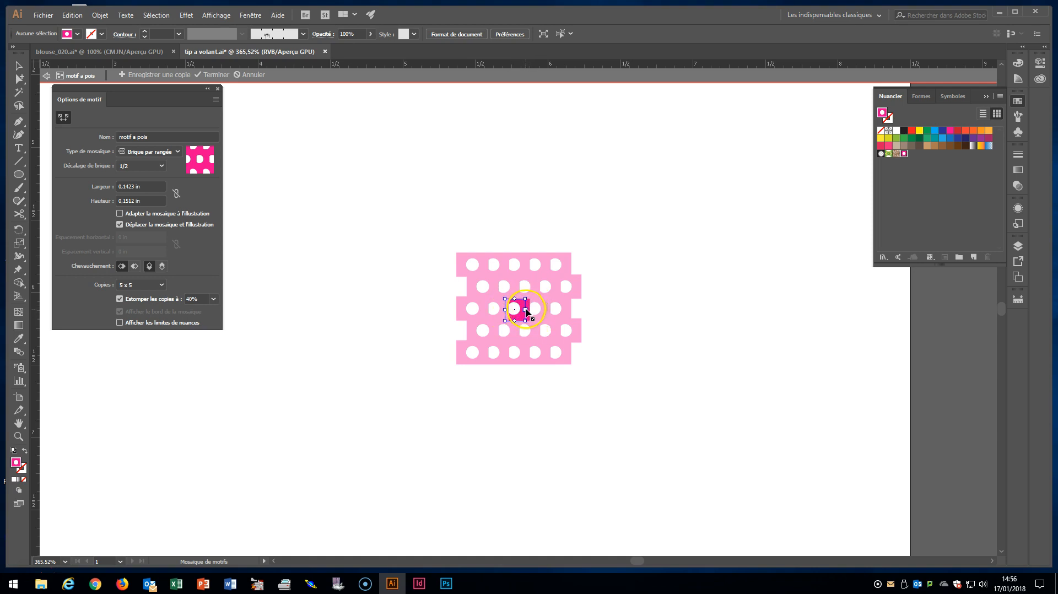
pyautogui.moveTo(530, 314)
pyautogui.mouseDown()
pyautogui.moveTo(503, 310)
pyautogui.moveTo(511, 312)
pyautogui.mouseUp()
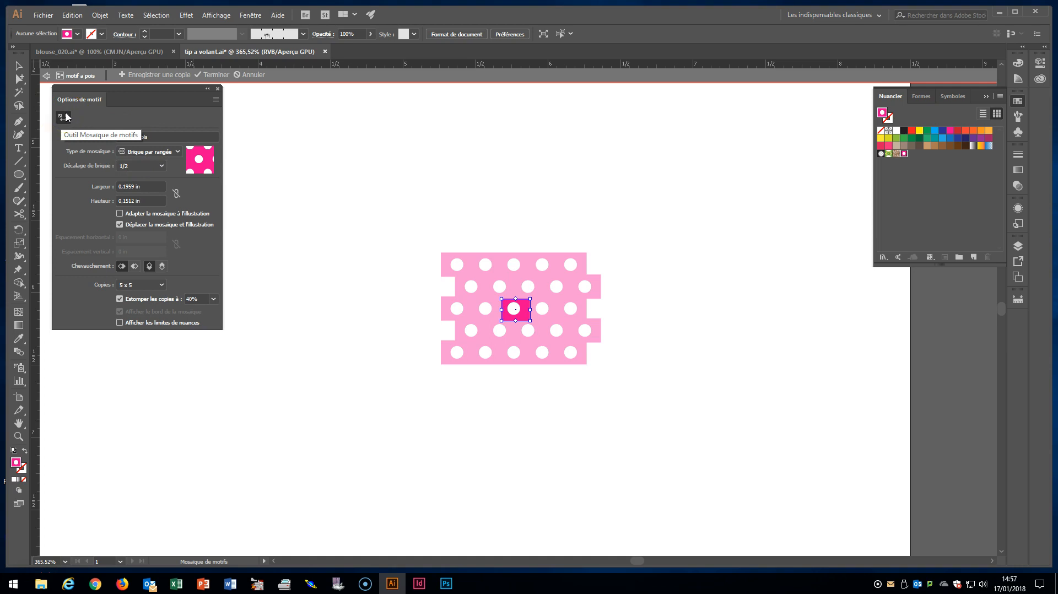
# Save a copy of the edited pattern as a new swatch named motif a pois 2.
pyautogui.click(143, 76)
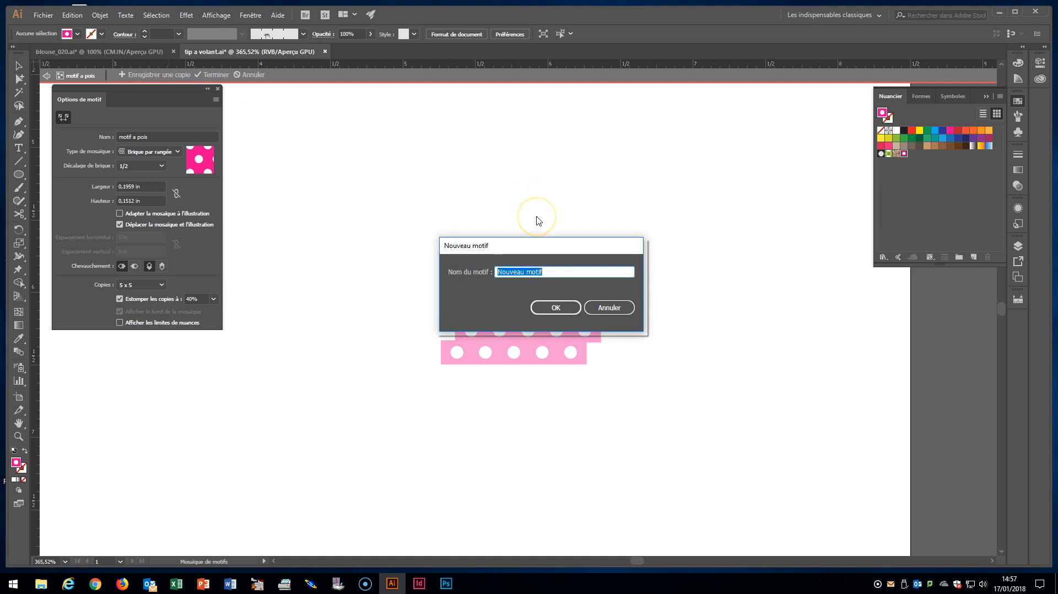
pyautogui.write('motif a pois 2')
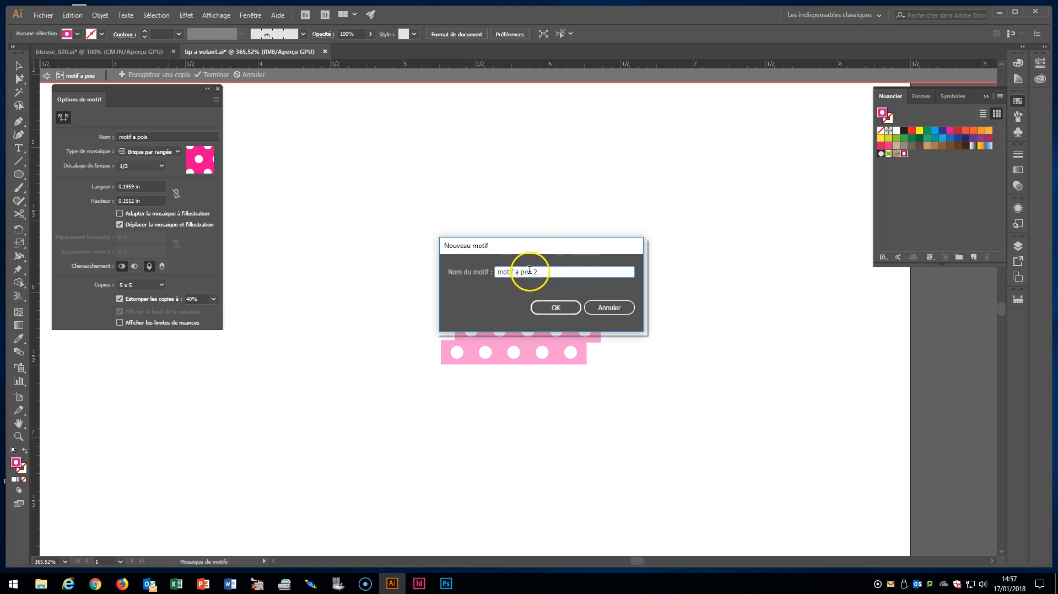
pyautogui.click(557, 307)
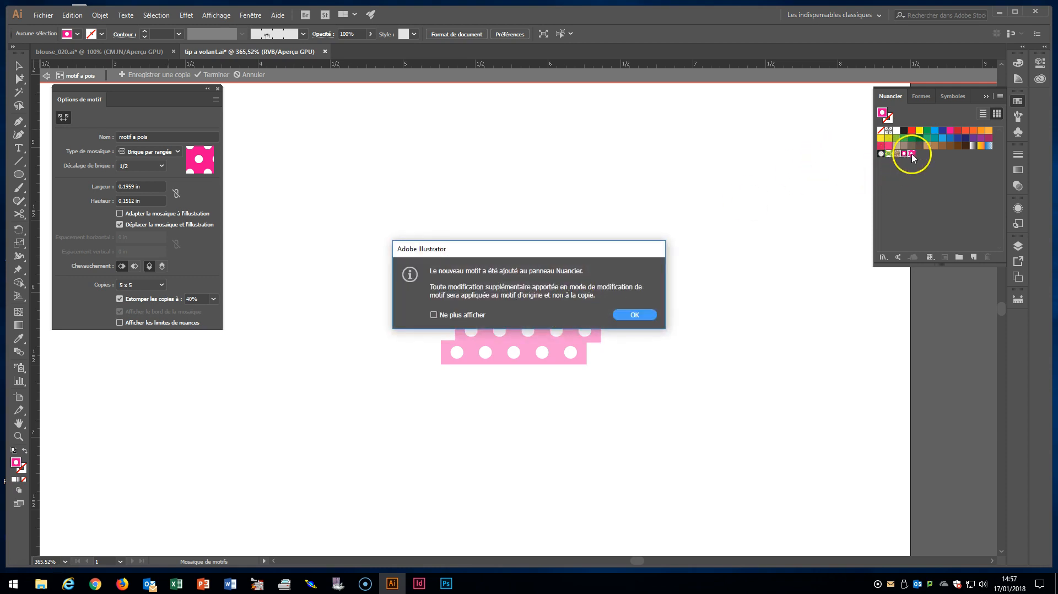
pyautogui.click(648, 316)
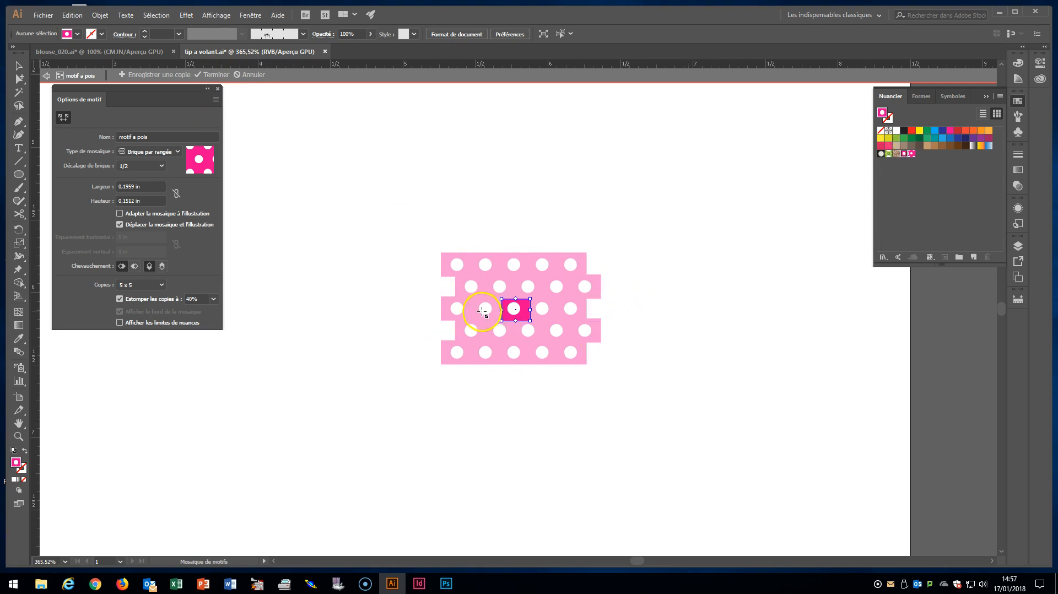
# Leave pattern editing without changing the original, and fill the blouse body with the motif a pois 2 swatch.
pyautogui.click(251, 76)
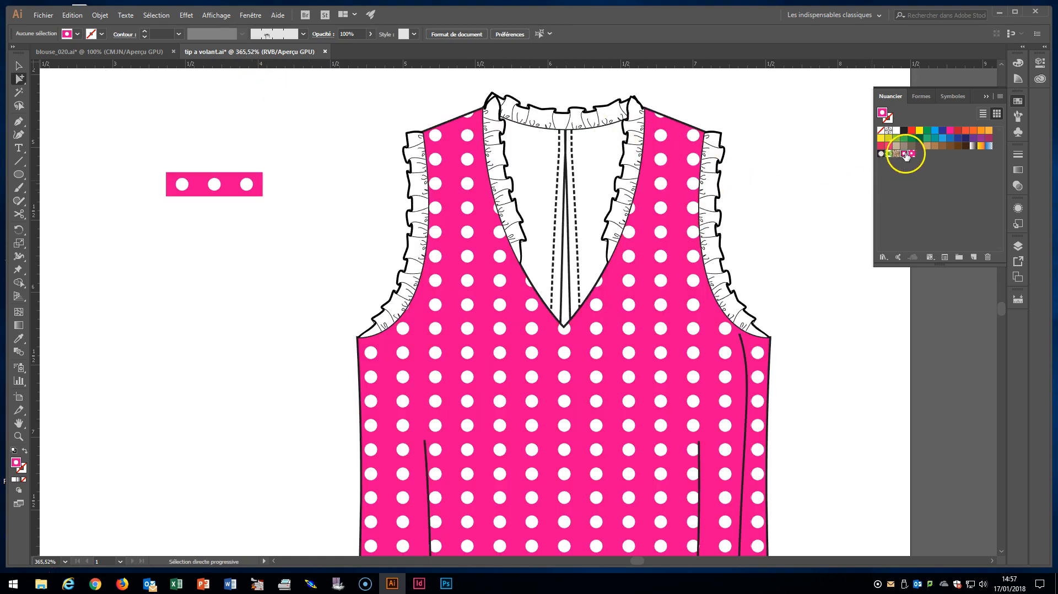
pyautogui.click(574, 334)
pyautogui.click(910, 154)
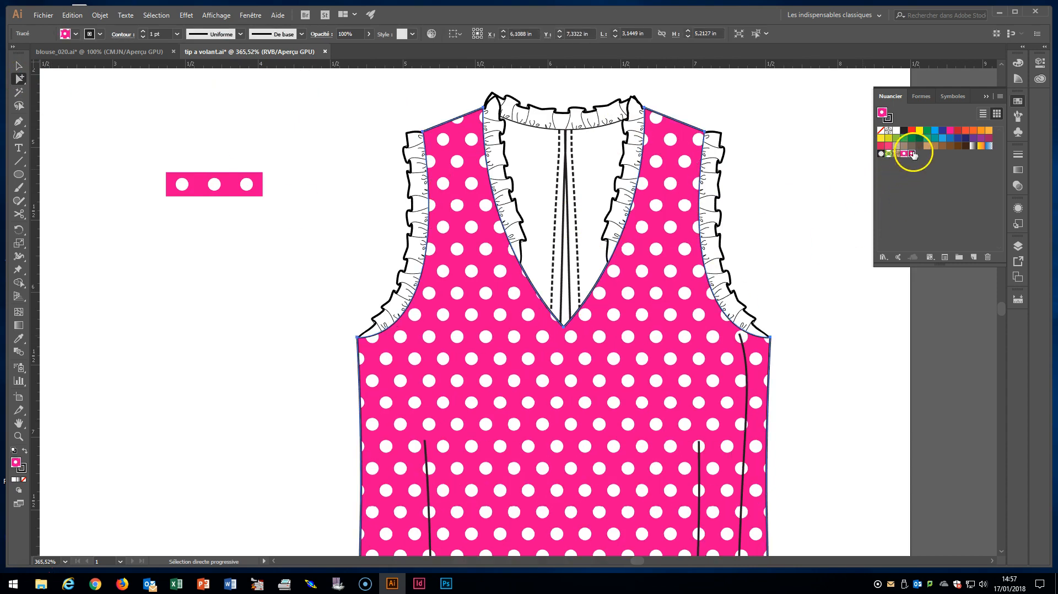